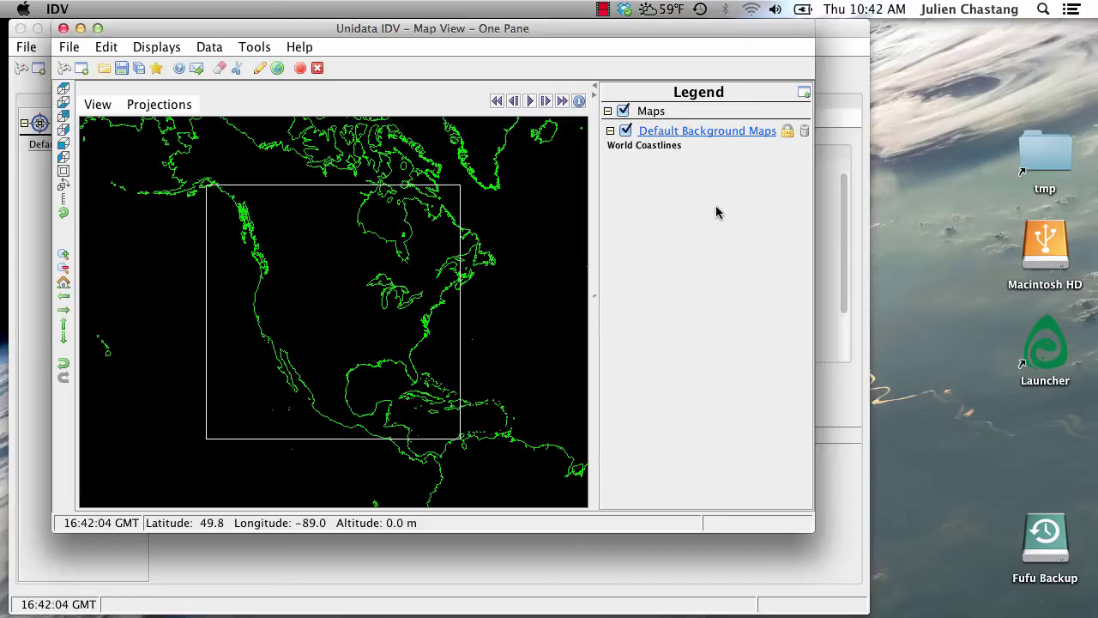
# Step: Add the Latest collection from NCEP Model Data > Wave Watch III > WW3-Coastal US East Coast as a data source
pyautogui.click(627, 578)
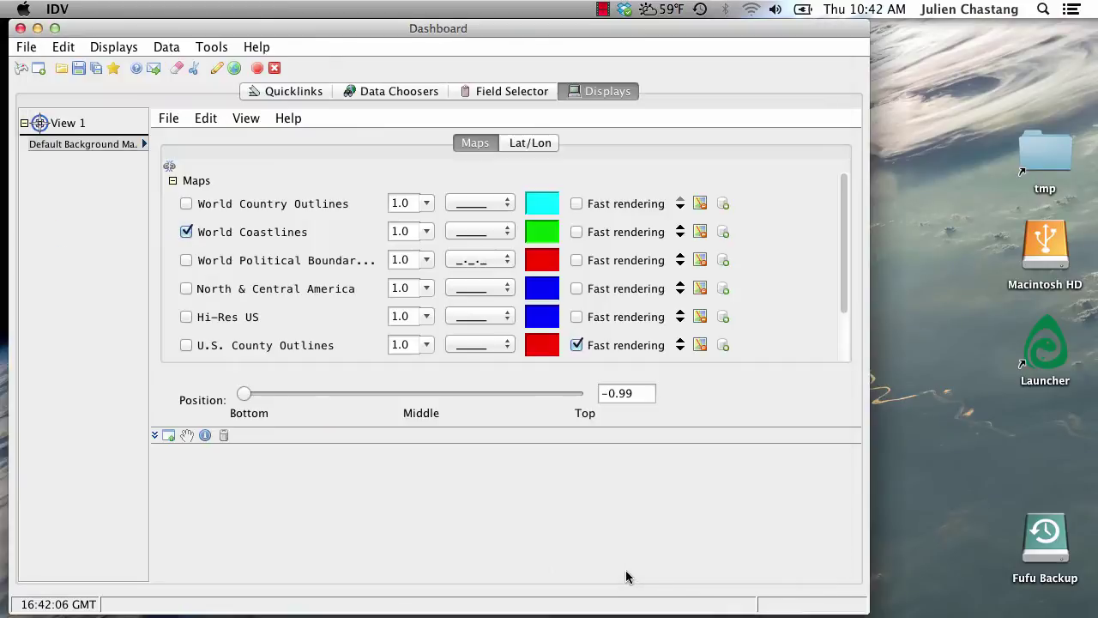
pyautogui.click(401, 89)
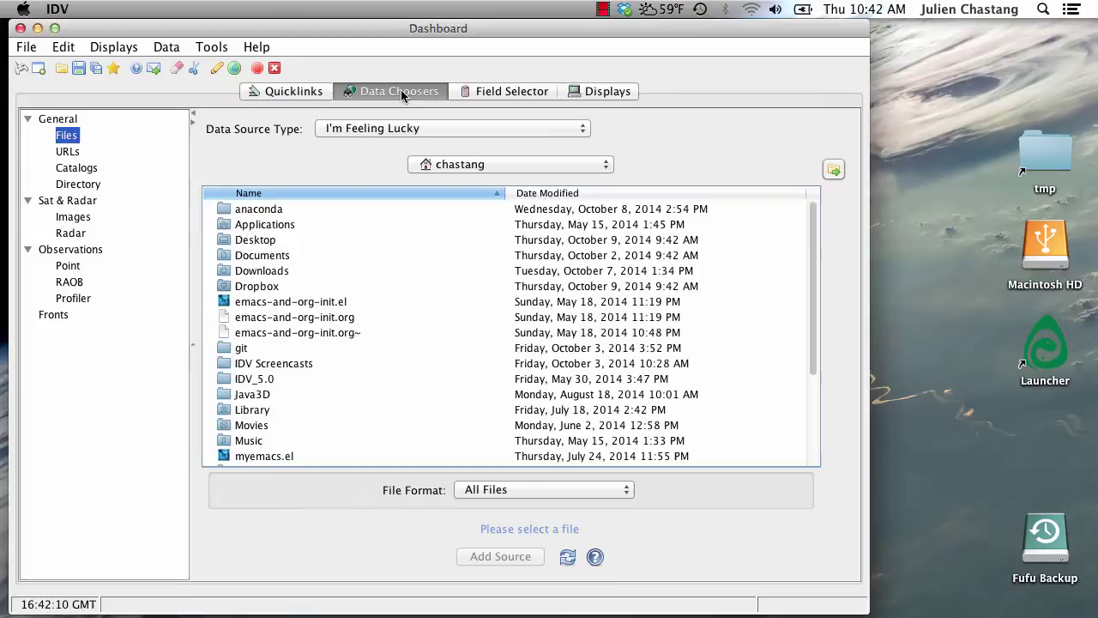
pyautogui.click(82, 172)
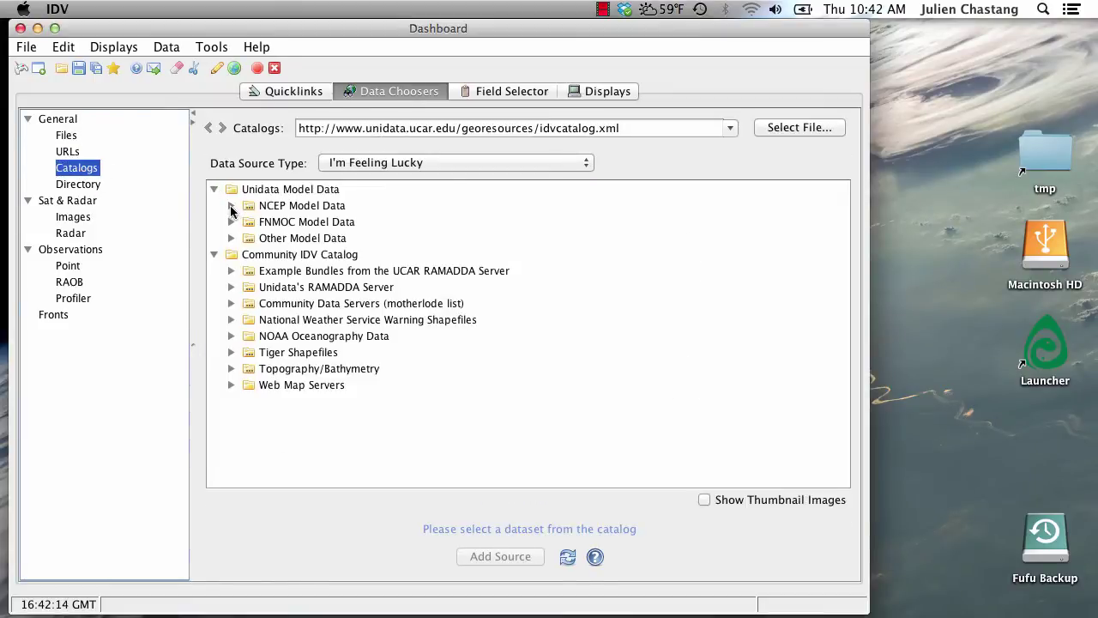
pyautogui.click(230, 206)
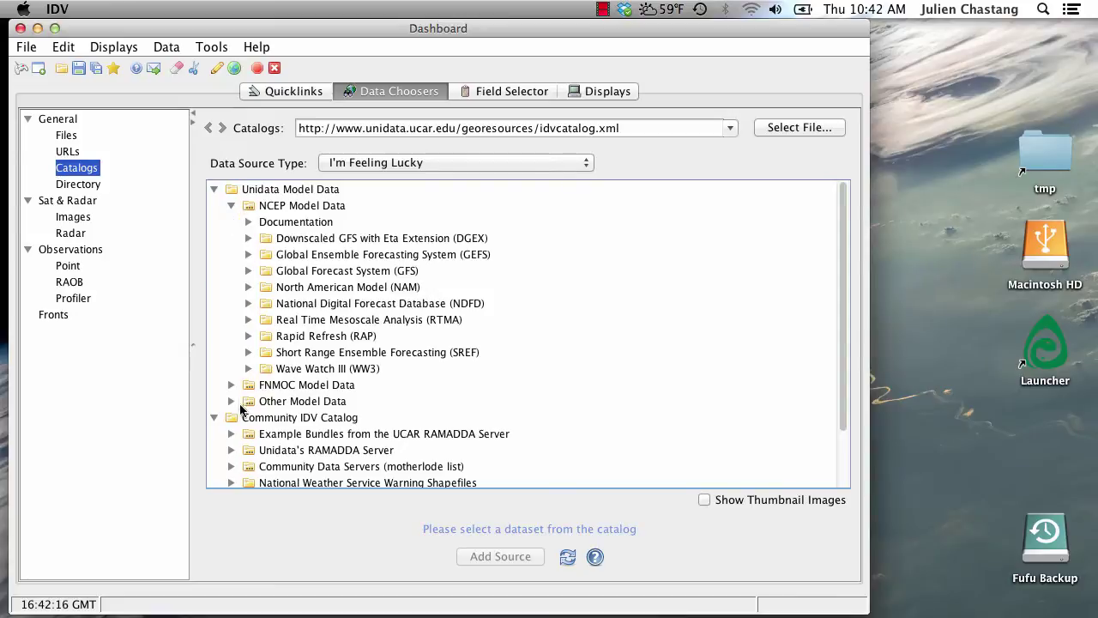
pyautogui.click(248, 369)
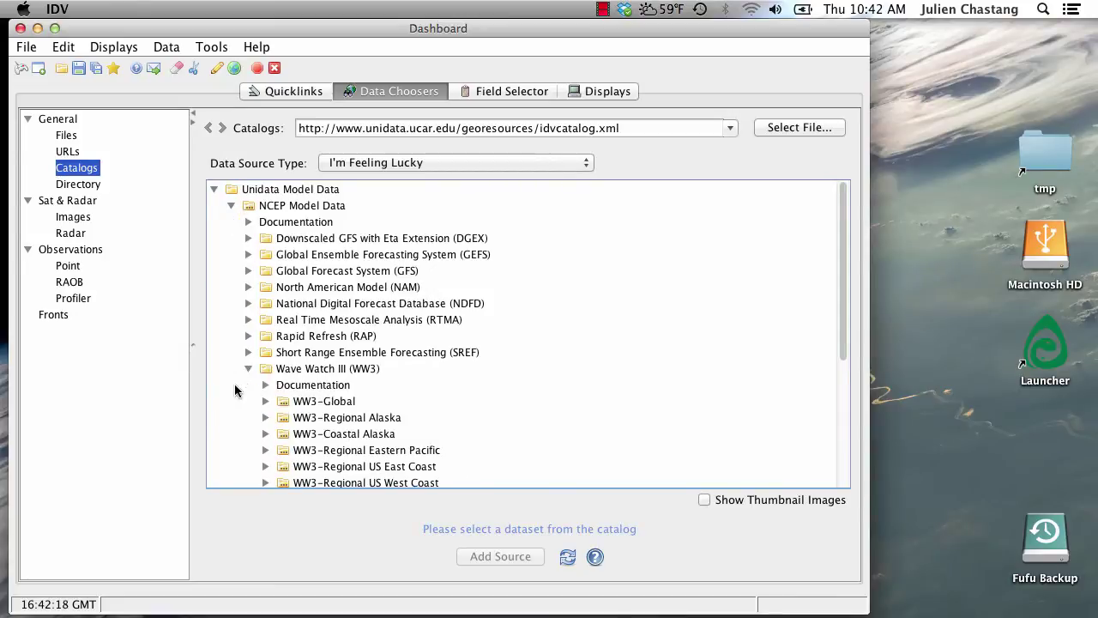
pyautogui.scroll(-5, 238, 388)
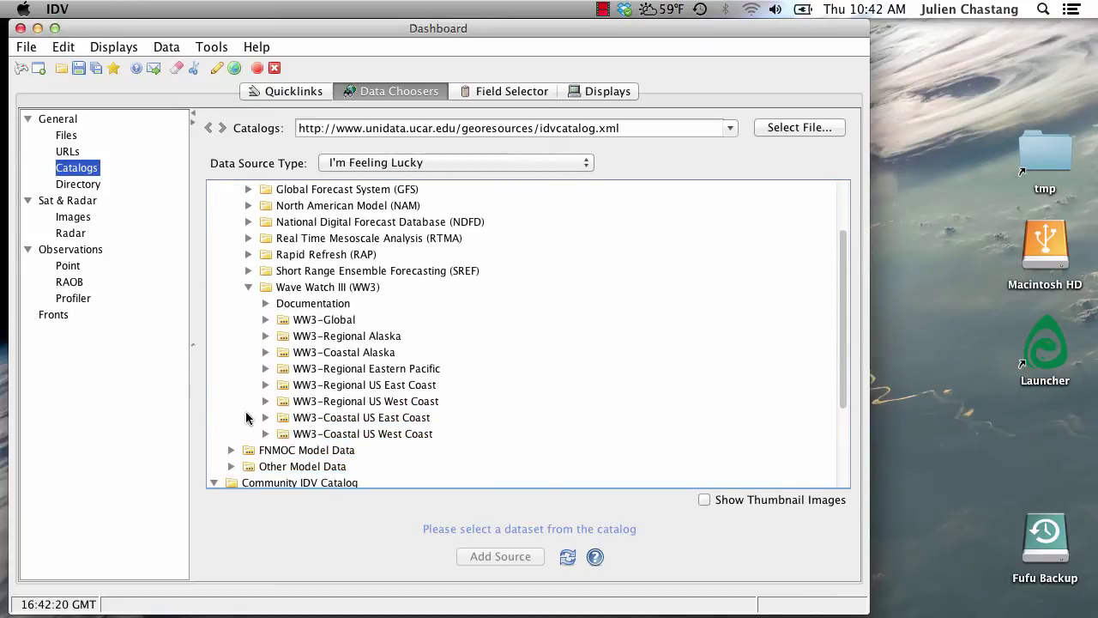
pyautogui.click(265, 418)
pyautogui.scroll(-3, 238, 421)
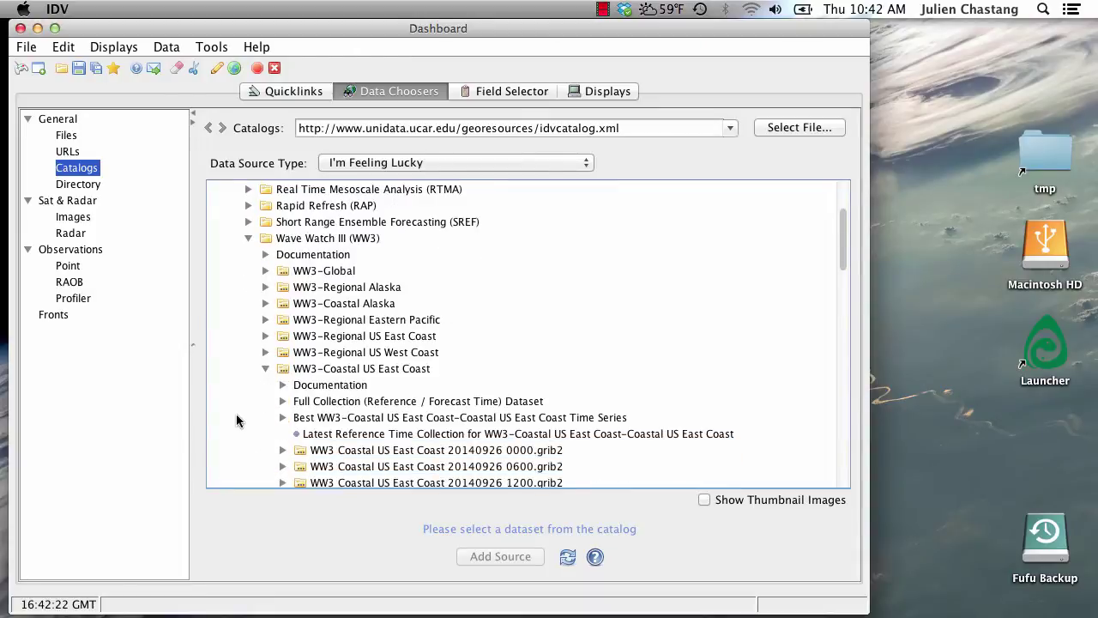
pyautogui.click(358, 438)
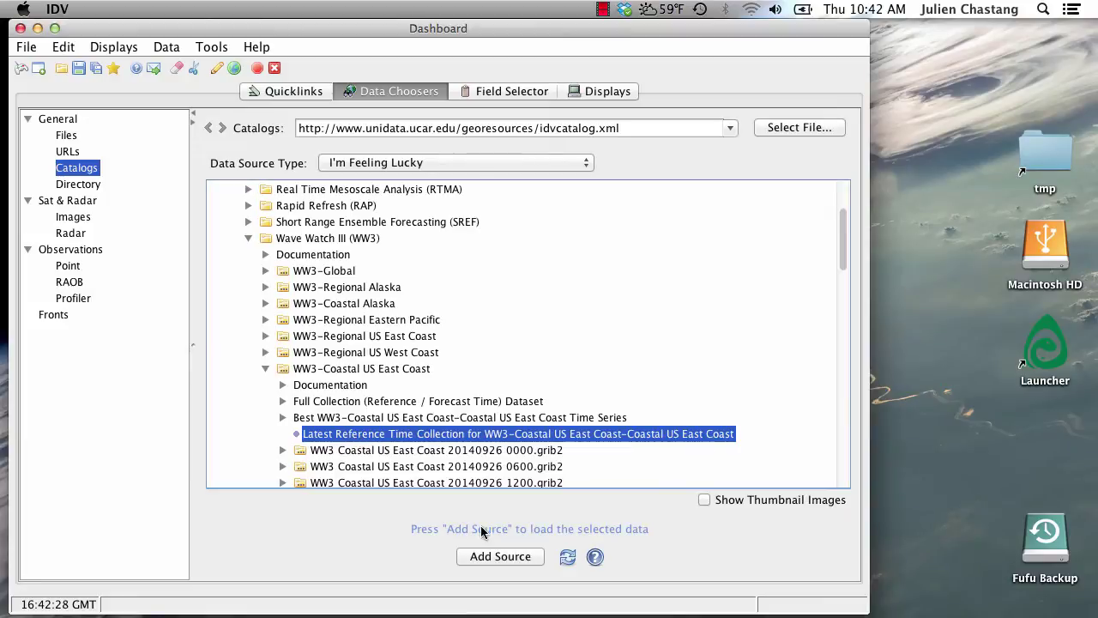
pyautogui.click(483, 555)
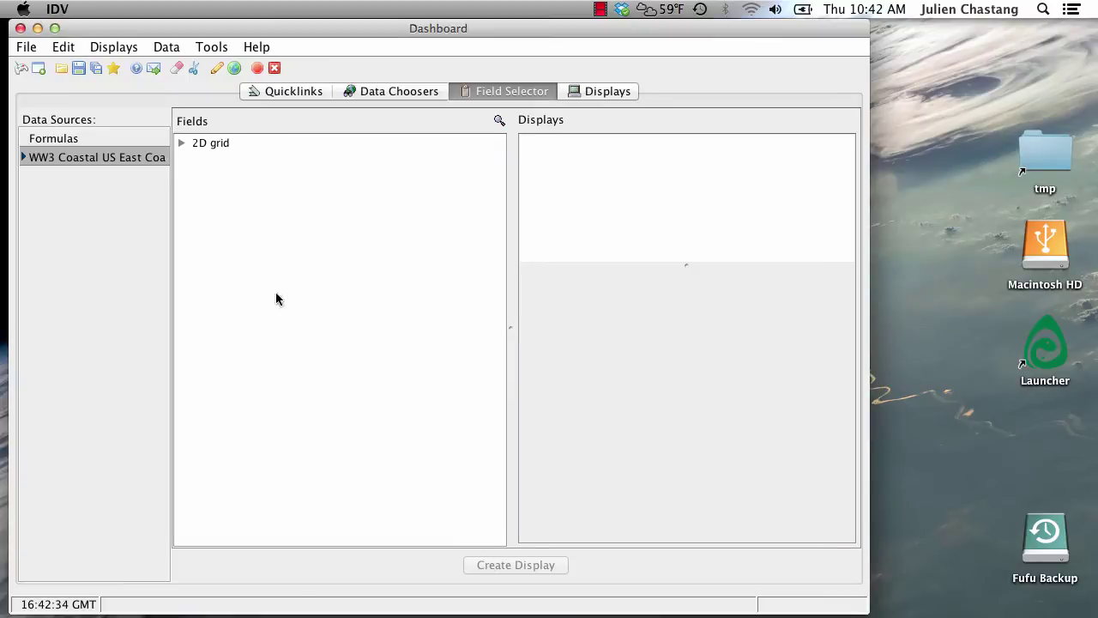
# Step: Expand the WW3 source's 2D grid Waves fields, then list the Formulas source showing testfunc
pyautogui.click(181, 143)
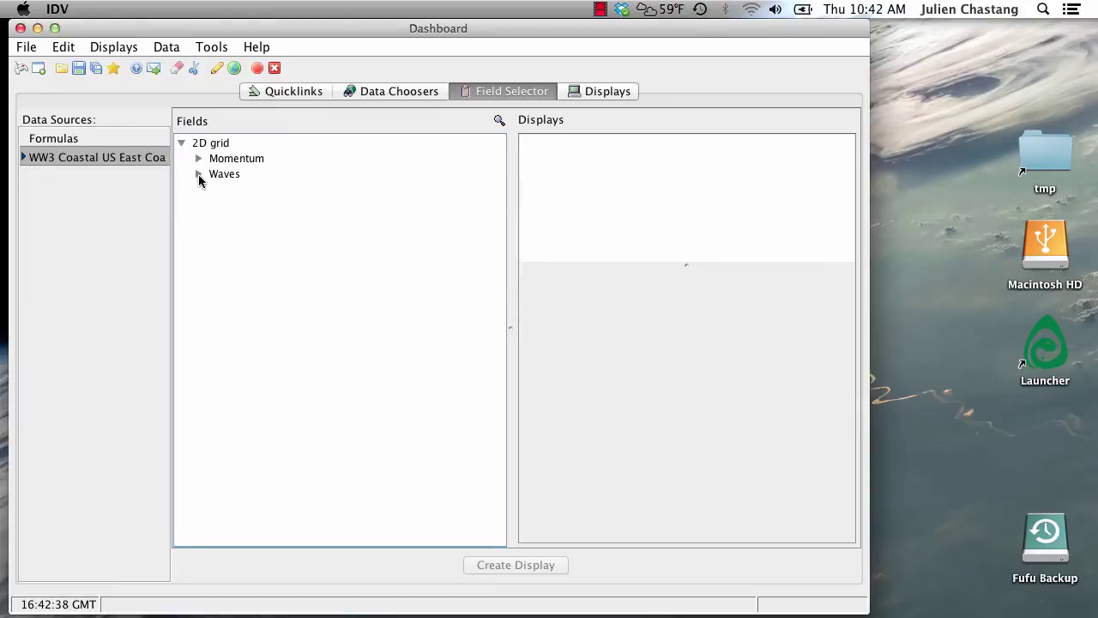
pyautogui.click(199, 174)
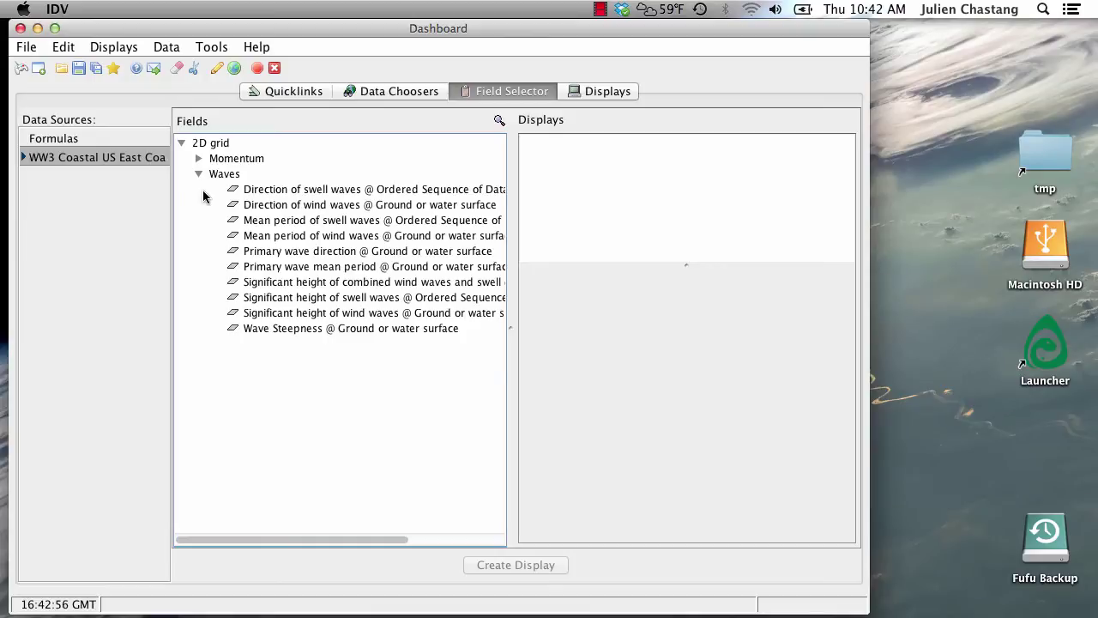
pyautogui.click(64, 140)
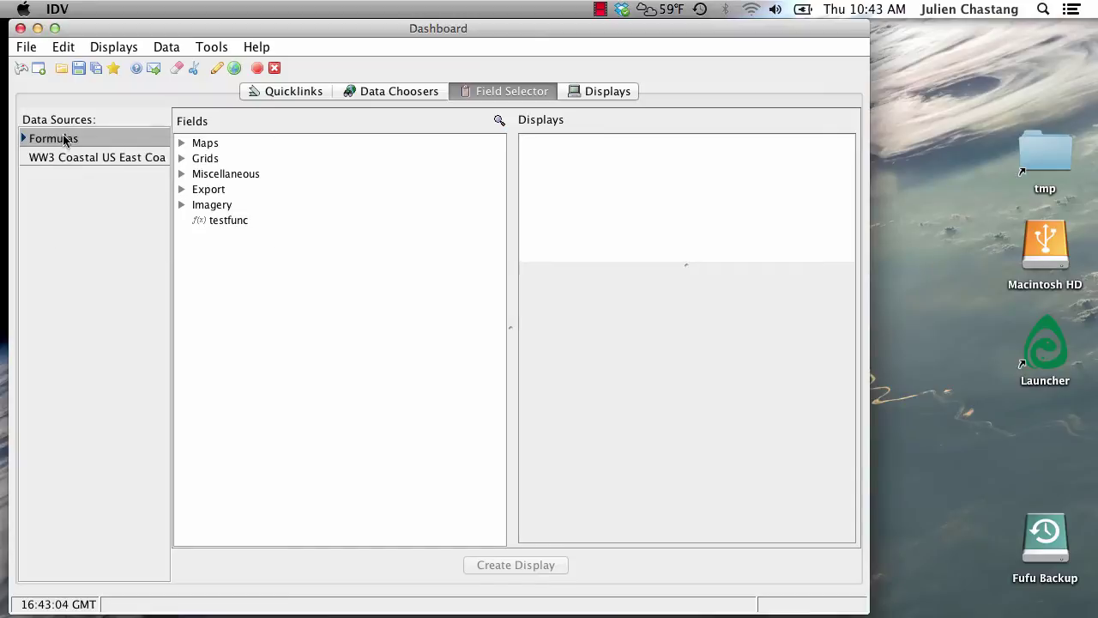
# Step: Paste the flowVectors(field) function, which returns makeVector of sin and cos, into the user's Jython library and save
pyautogui.rightClick(64, 140)
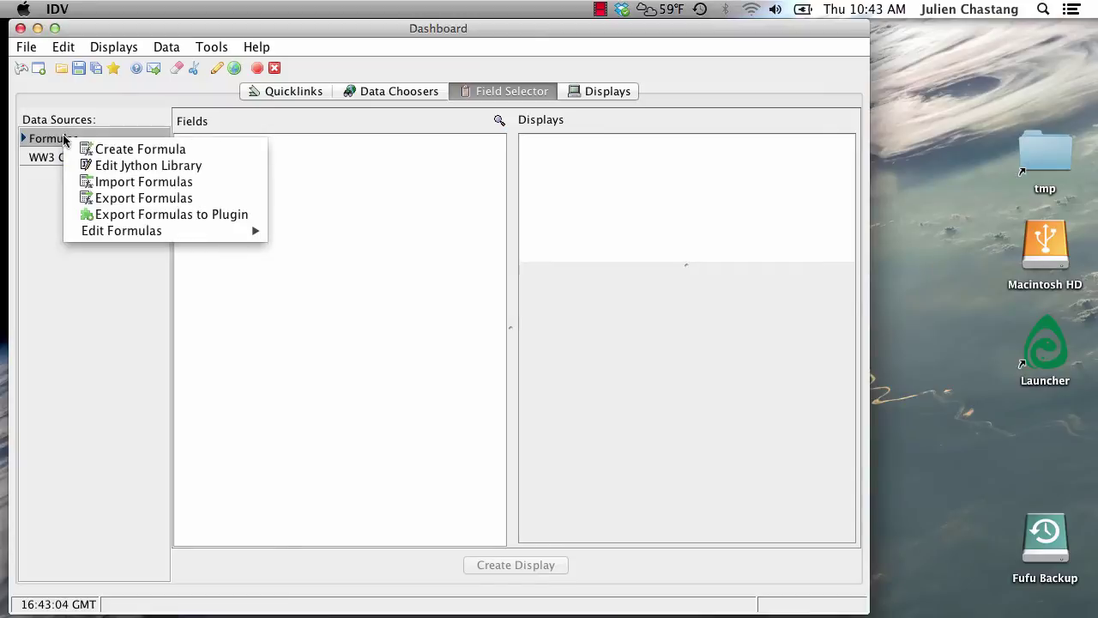
pyautogui.click(101, 167)
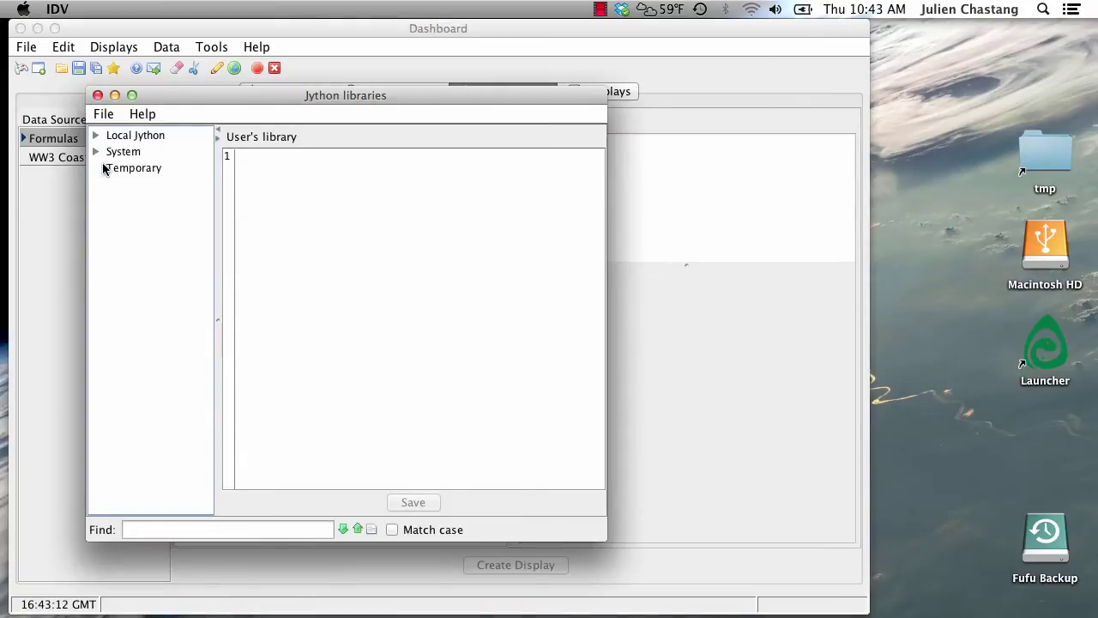
pyautogui.press('super+Tab')
pyautogui.press('super+Tab')
pyautogui.press('super+Tab')
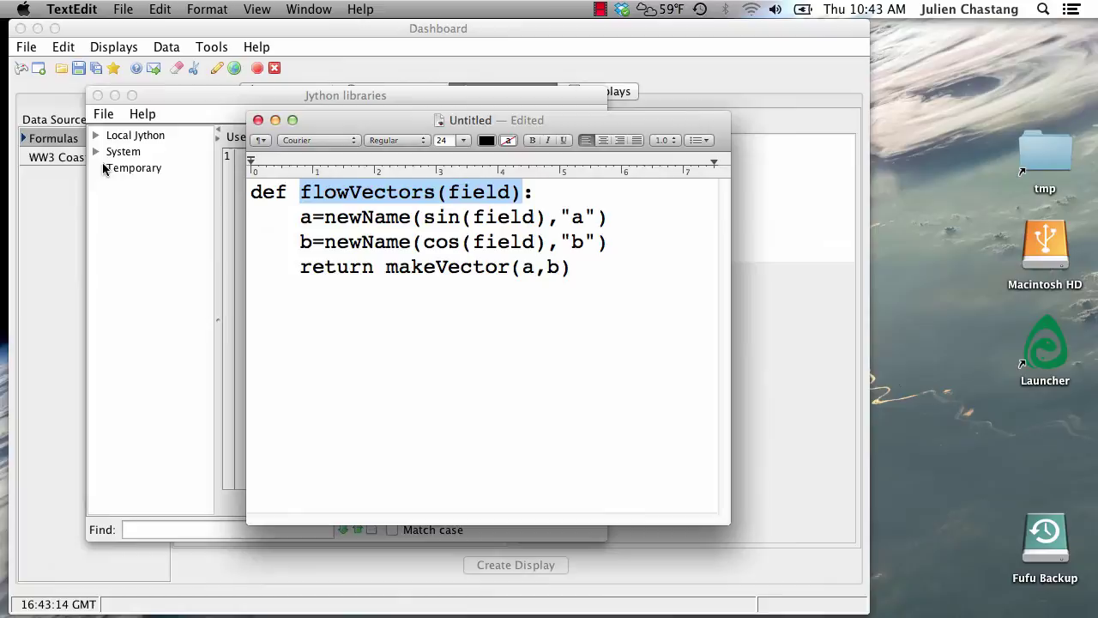
pyautogui.press('super+a')
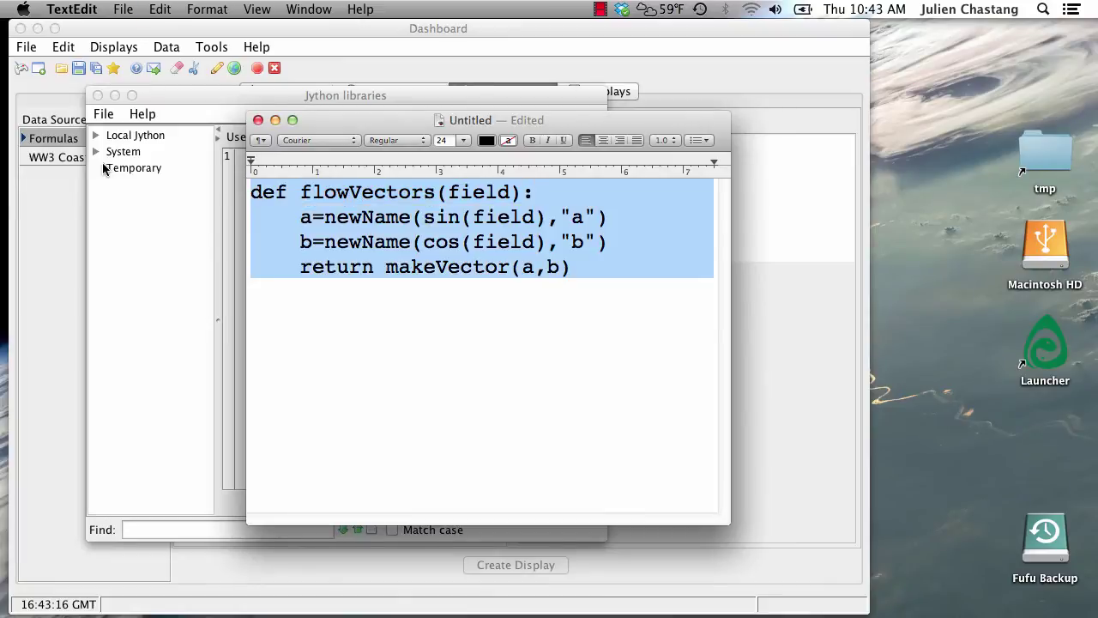
pyautogui.press('super+c')
pyautogui.click(103, 169)
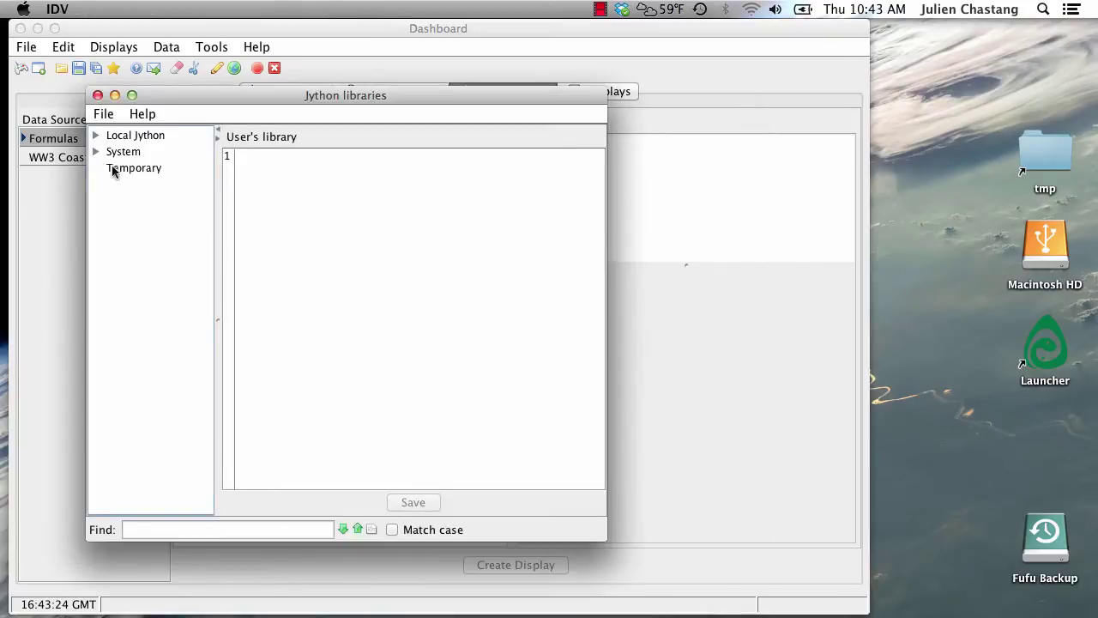
pyautogui.click(270, 168)
pyautogui.press('super+v')
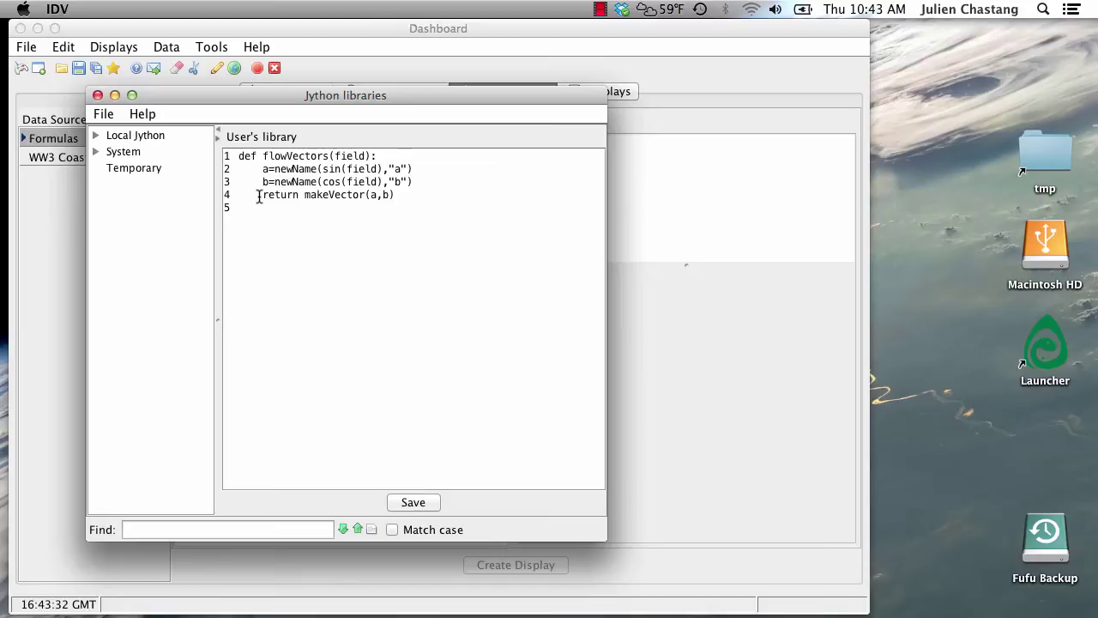
pyautogui.doubleClick(326, 196)
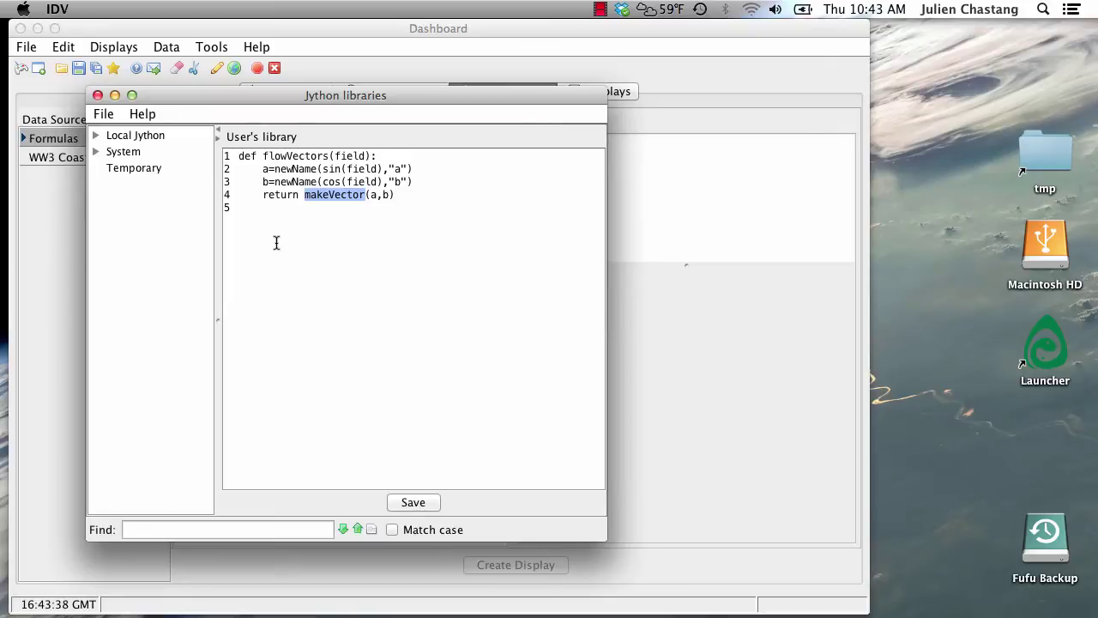
pyautogui.click(420, 506)
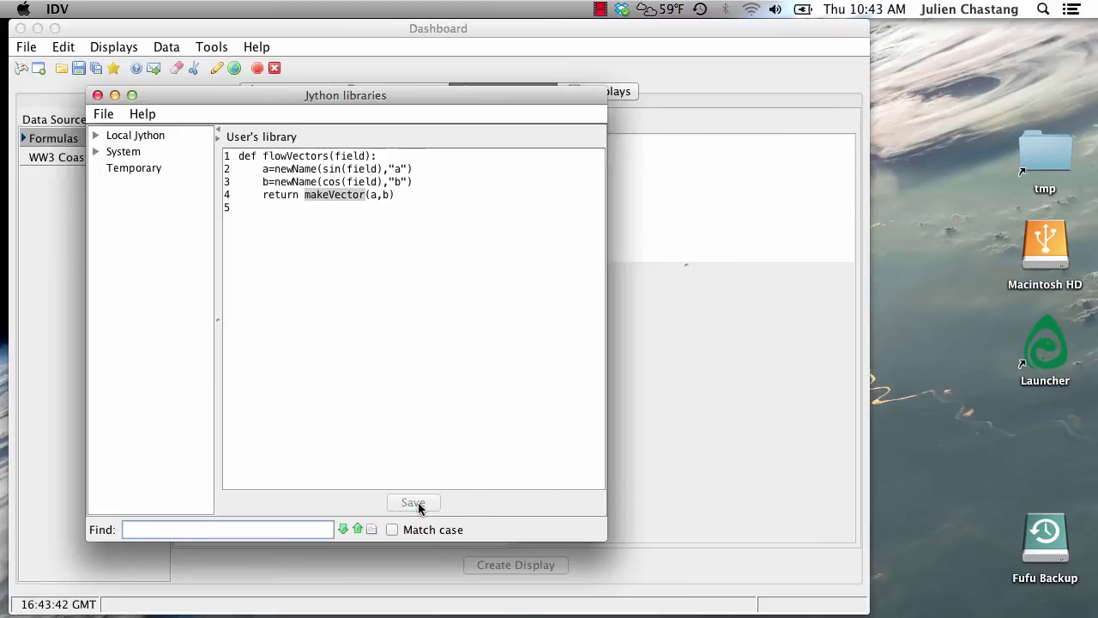
pyautogui.click(97, 96)
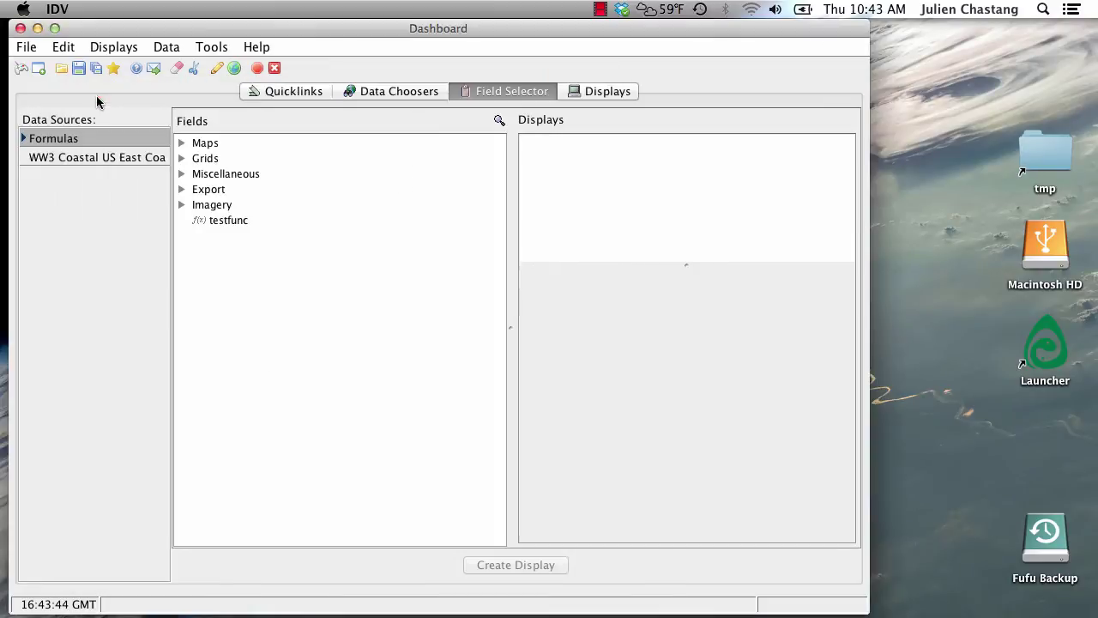
# Step: Start a new formula with description and name both set to flowVectors
pyautogui.rightClick(98, 138)
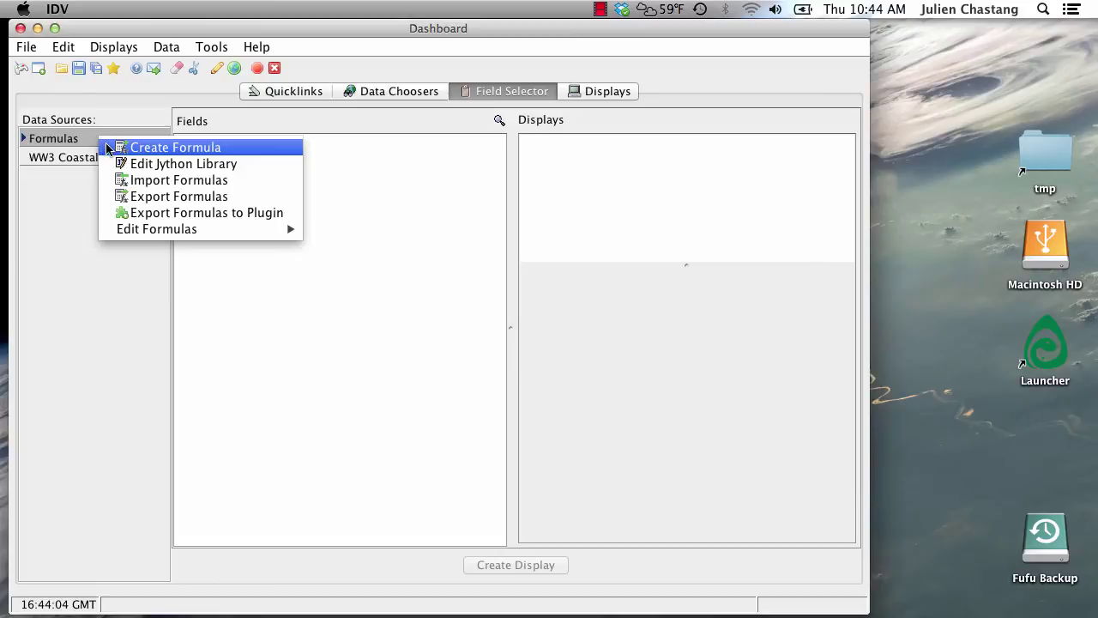
pyautogui.click(127, 147)
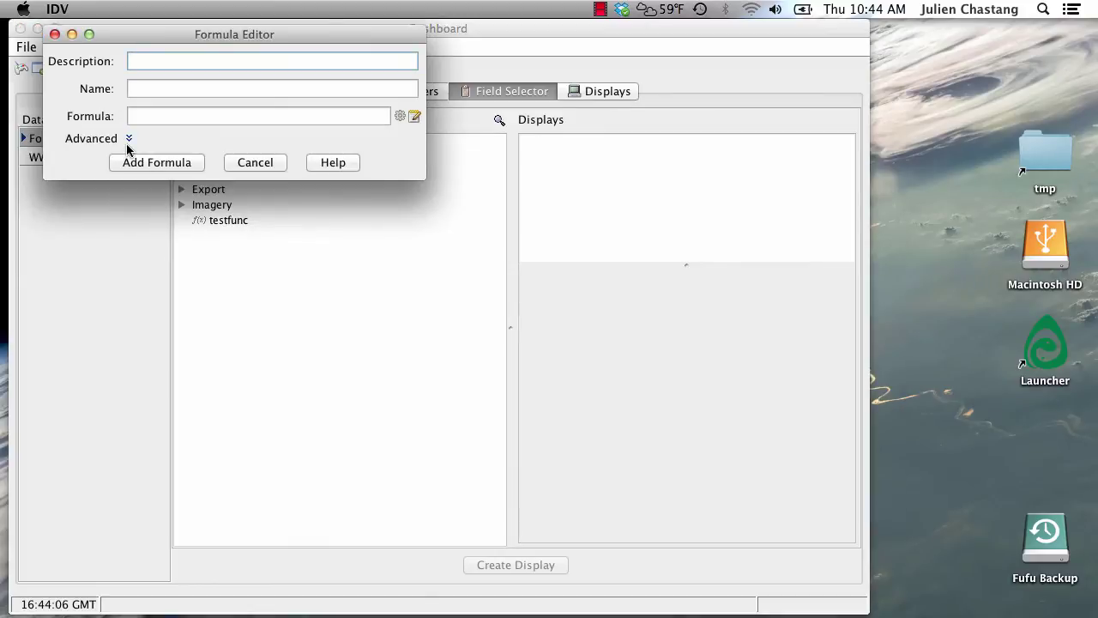
pyautogui.press('super+Tab')
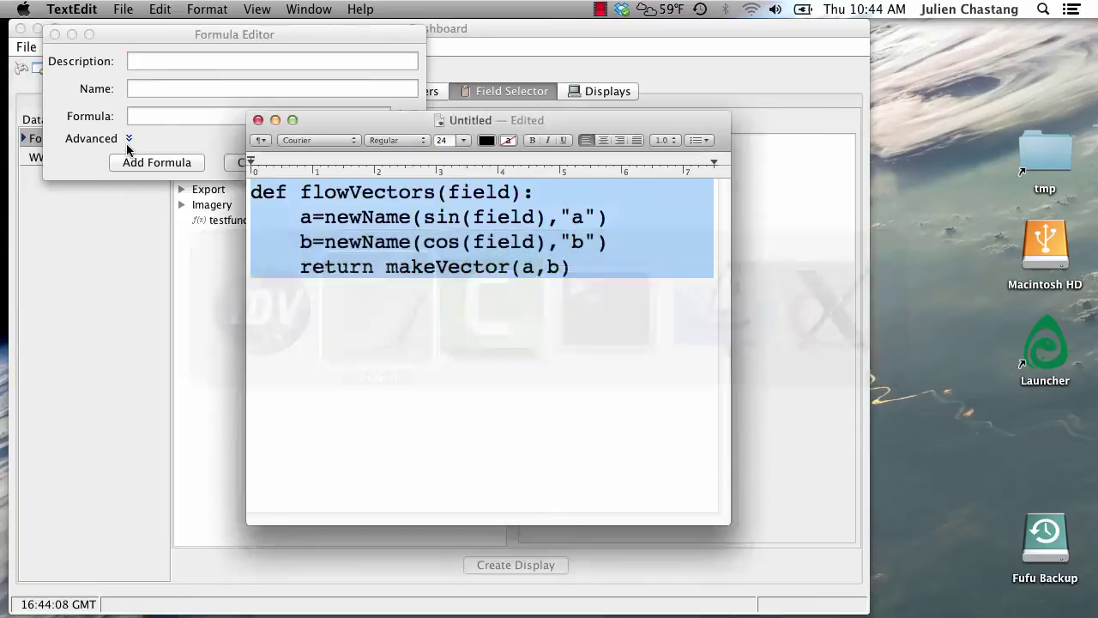
pyautogui.doubleClick(346, 191)
pyautogui.press('super+c')
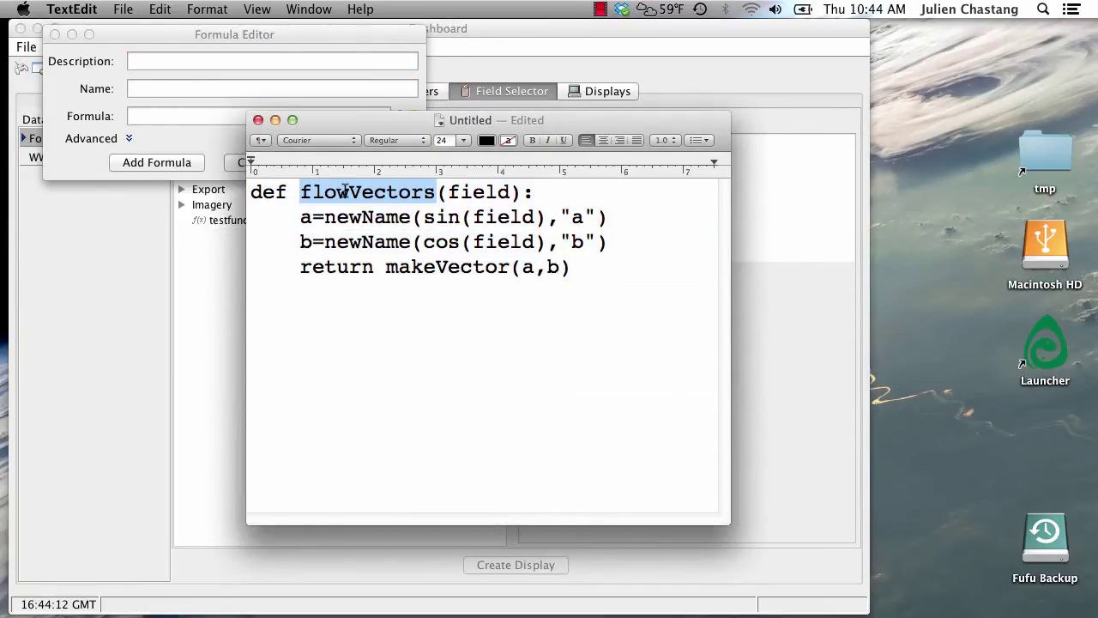
pyautogui.click(221, 61)
pyautogui.press('super+v')
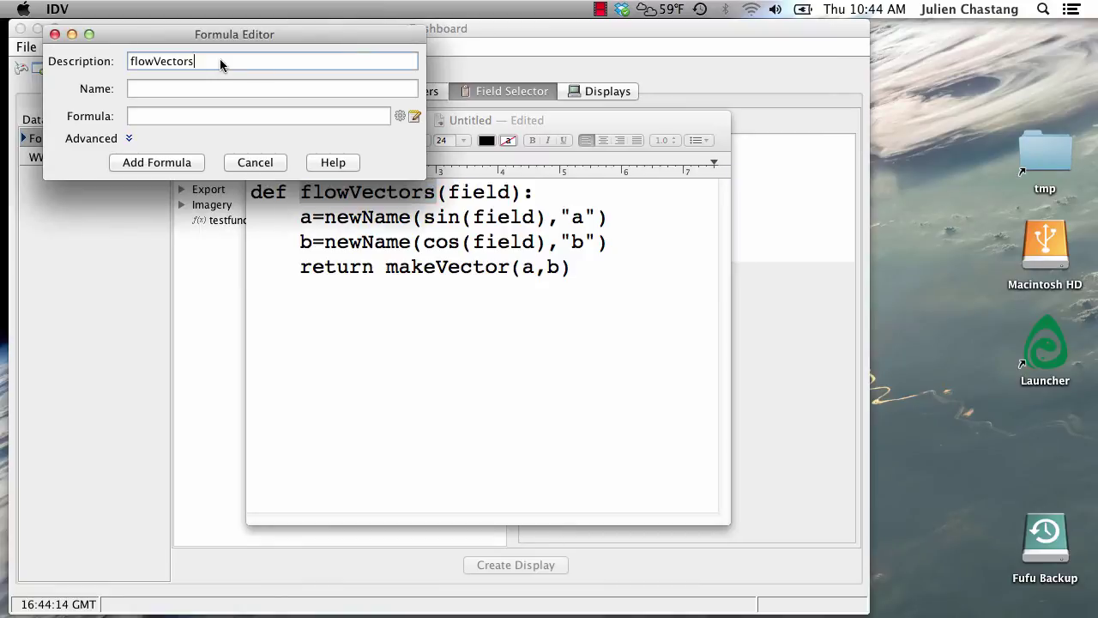
pyautogui.click(196, 88)
pyautogui.press('super+v')
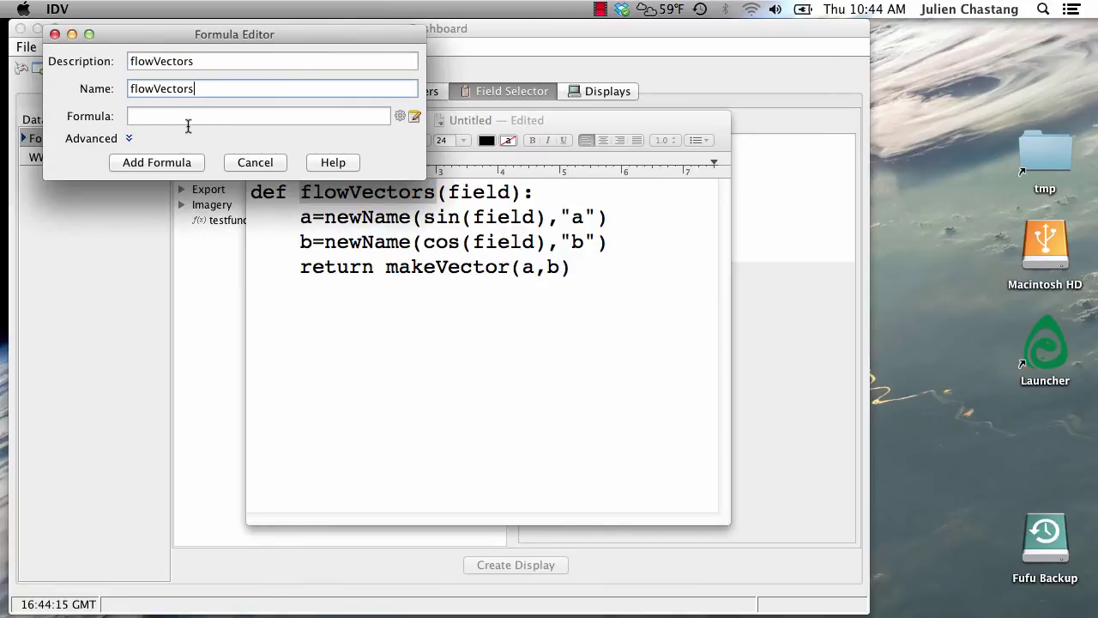
# Step: Enter flowVectors(field) as the formula expression and add the formula
pyautogui.click(187, 117)
pyautogui.click(285, 279)
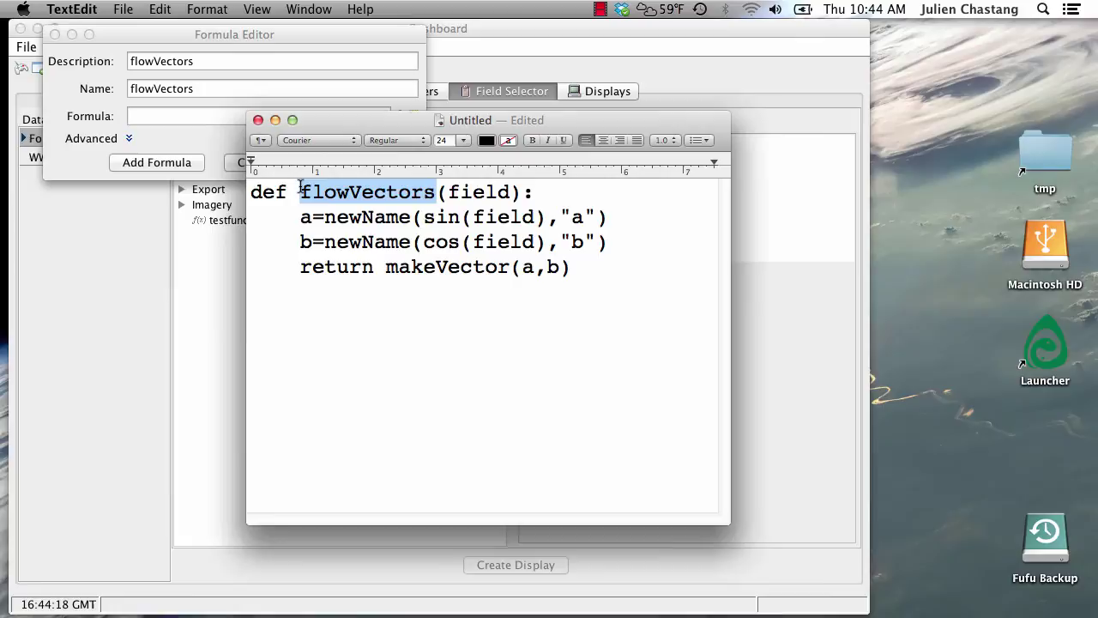
pyautogui.moveTo(300, 192); pyautogui.dragTo(518, 188)
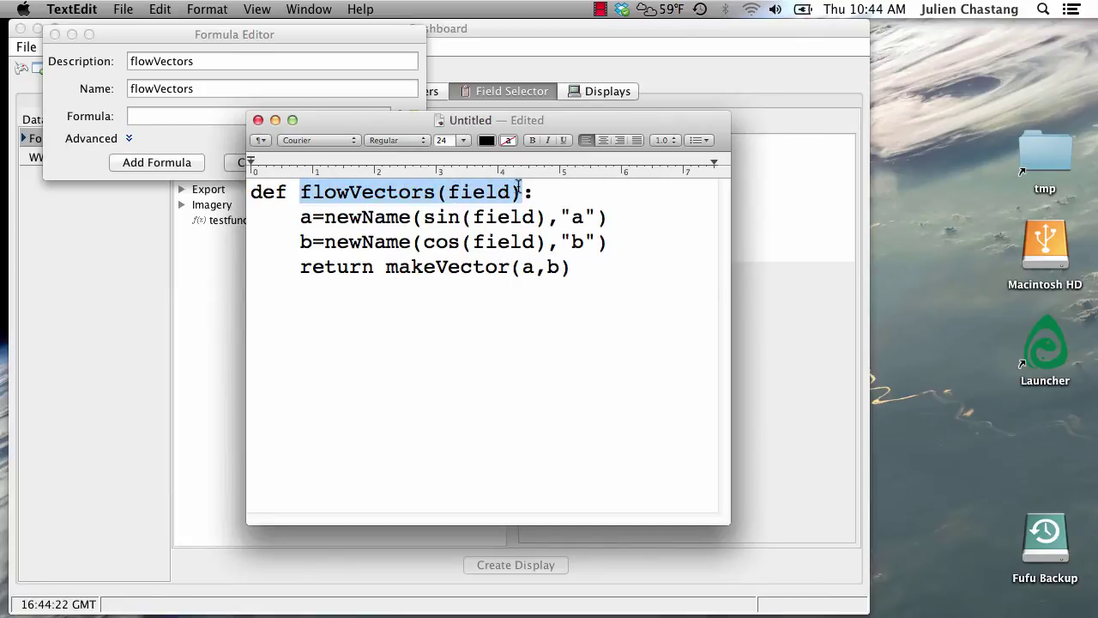
pyautogui.click(203, 116)
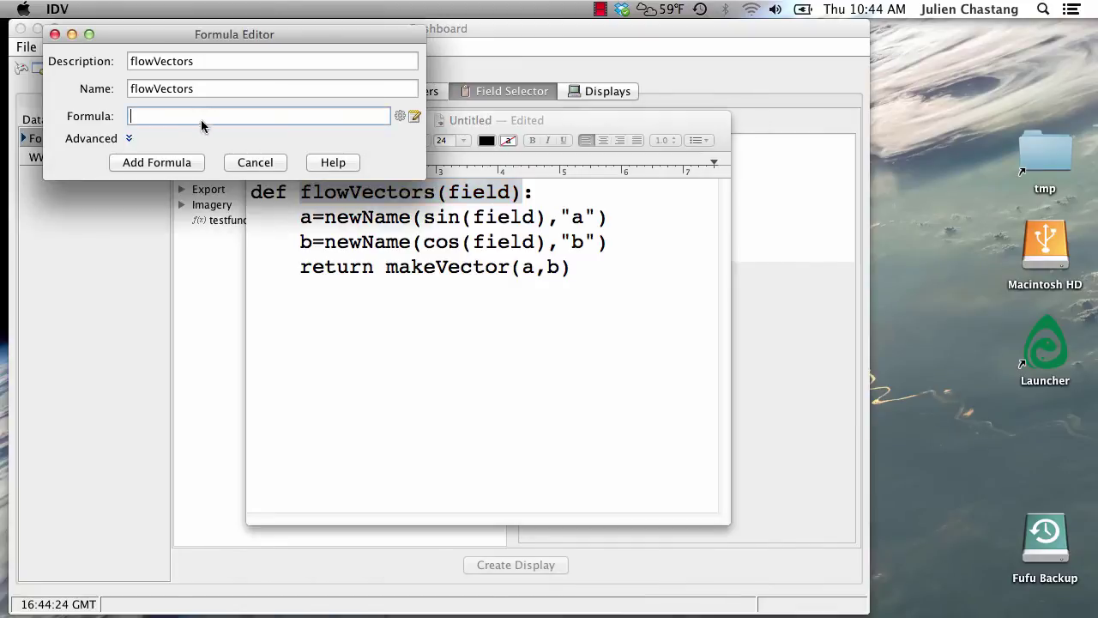
pyautogui.press('super+v')
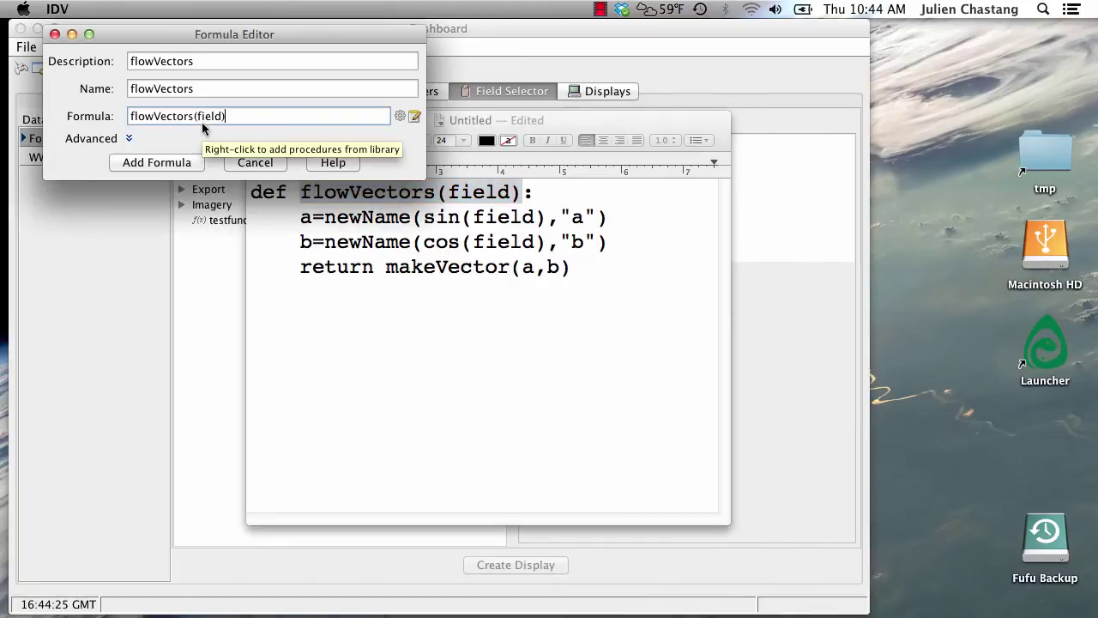
pyautogui.click(175, 164)
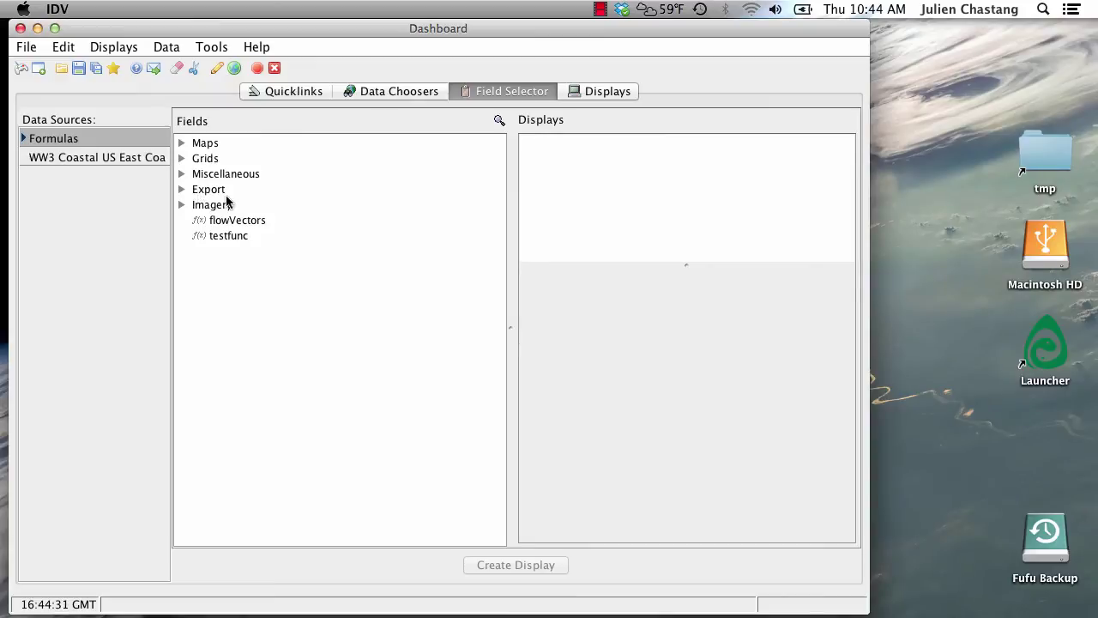
# Step: Create a Flow Displays > Vector Plan View display for the flowVectors formula
pyautogui.click(233, 225)
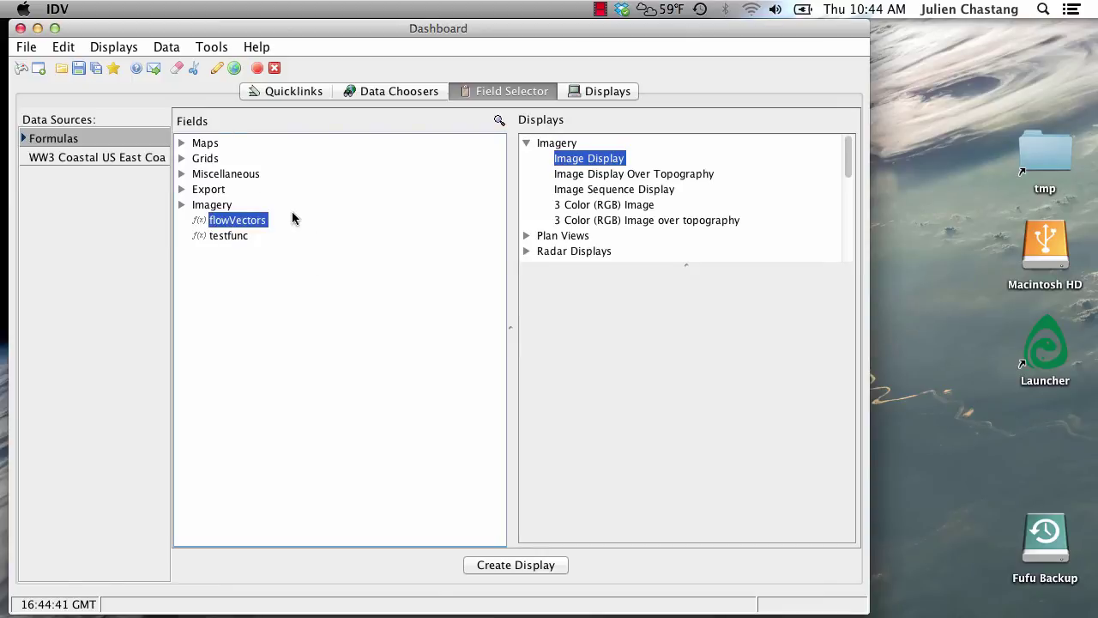
pyautogui.click(527, 142)
pyautogui.scroll(-2, 537, 182)
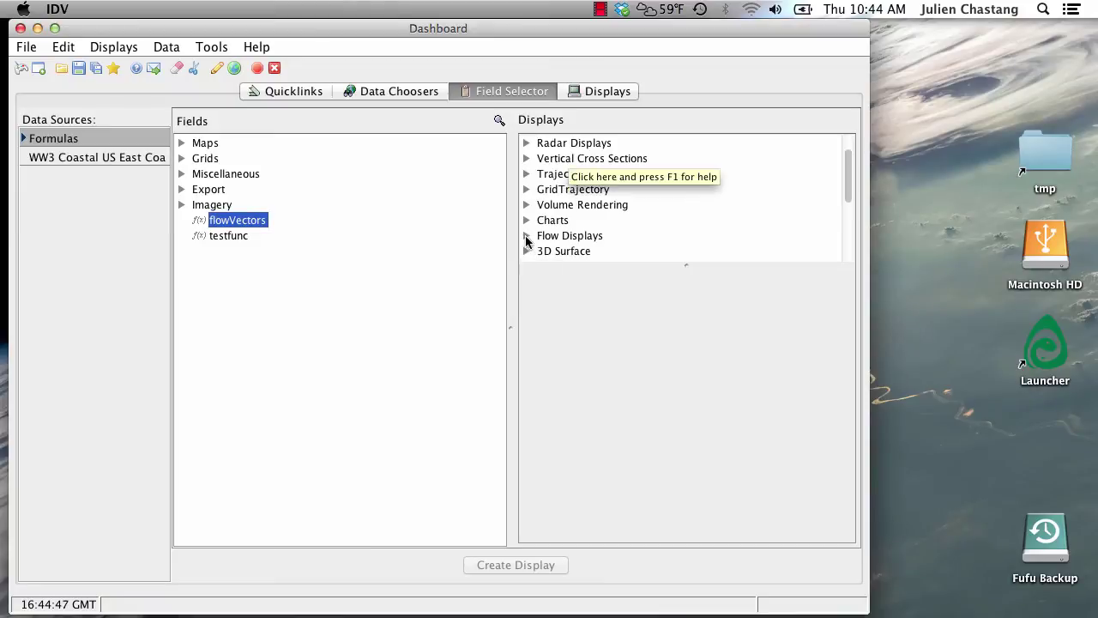
pyautogui.click(526, 237)
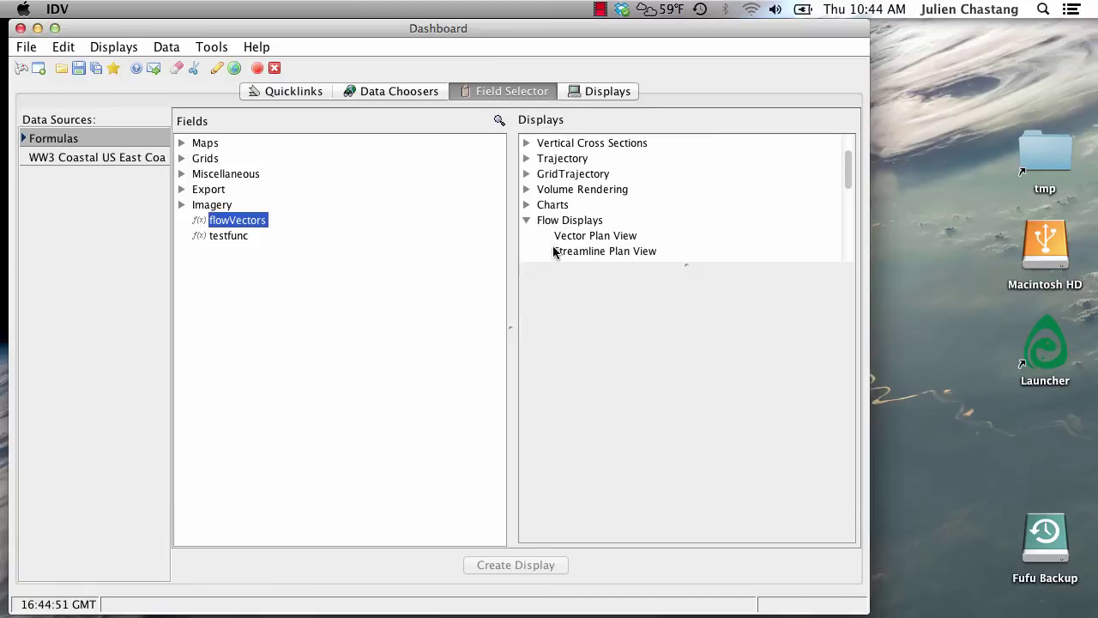
pyautogui.scroll(-1, 554, 249)
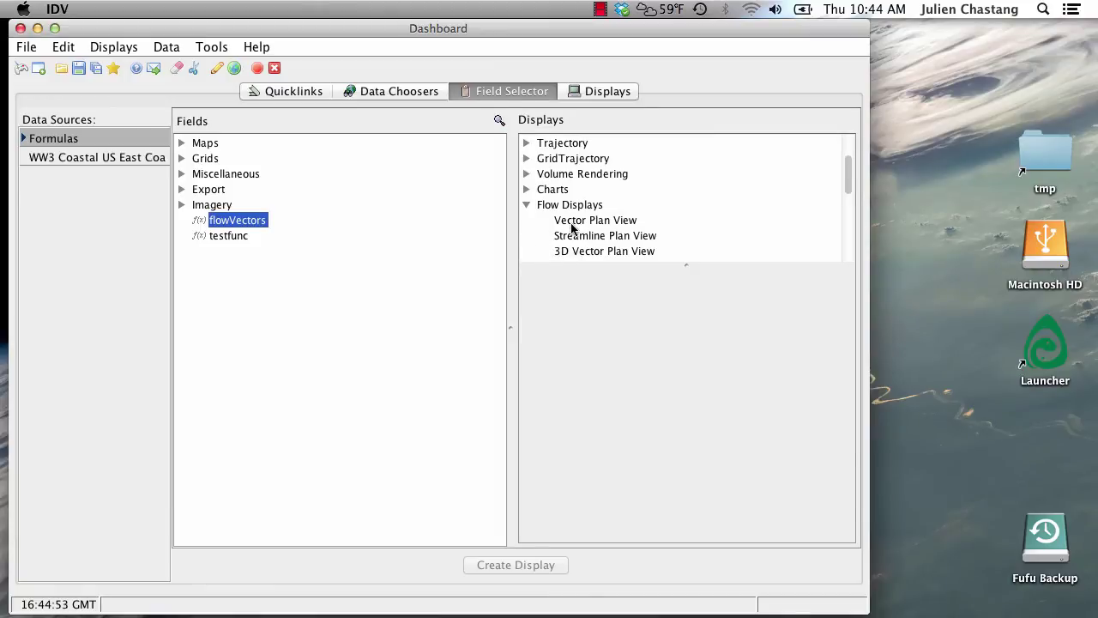
pyautogui.click(572, 226)
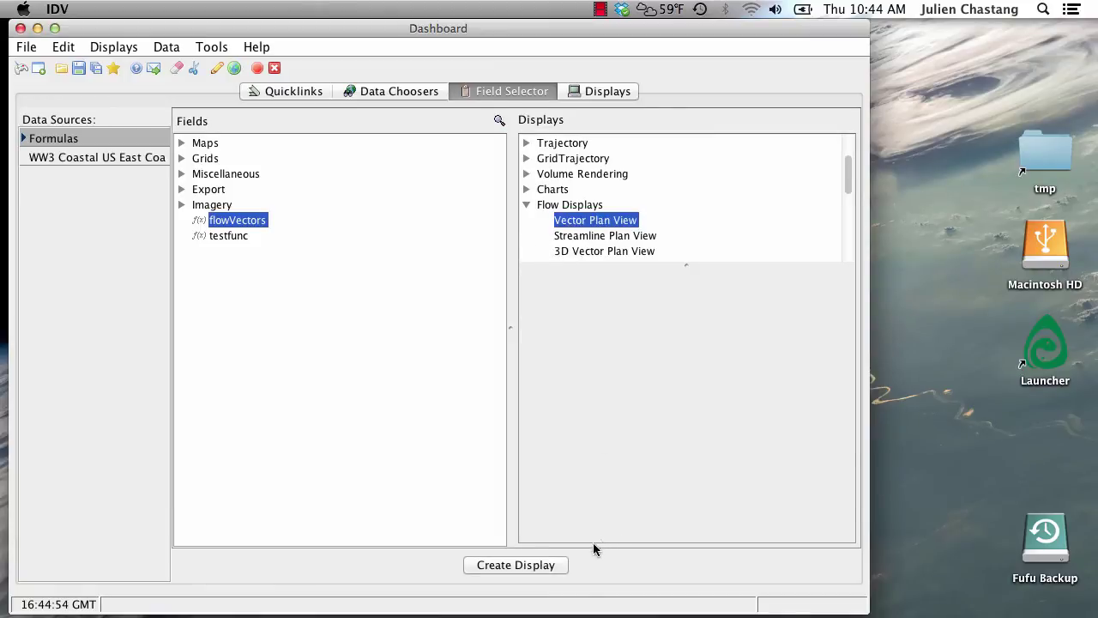
pyautogui.click(538, 563)
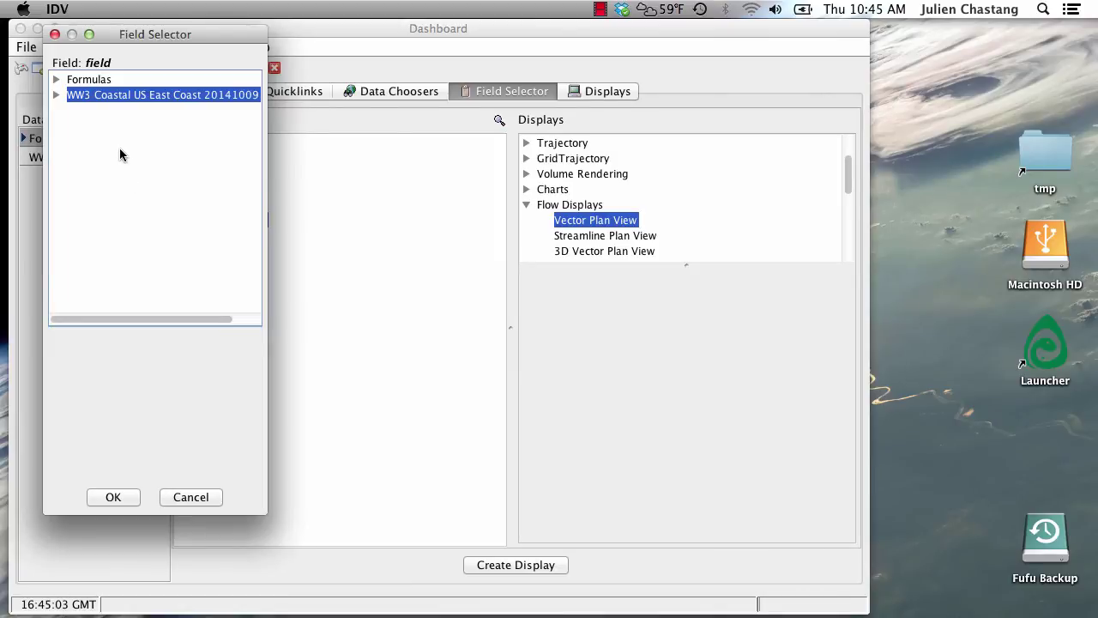
pyautogui.click(56, 96)
pyautogui.click(73, 109)
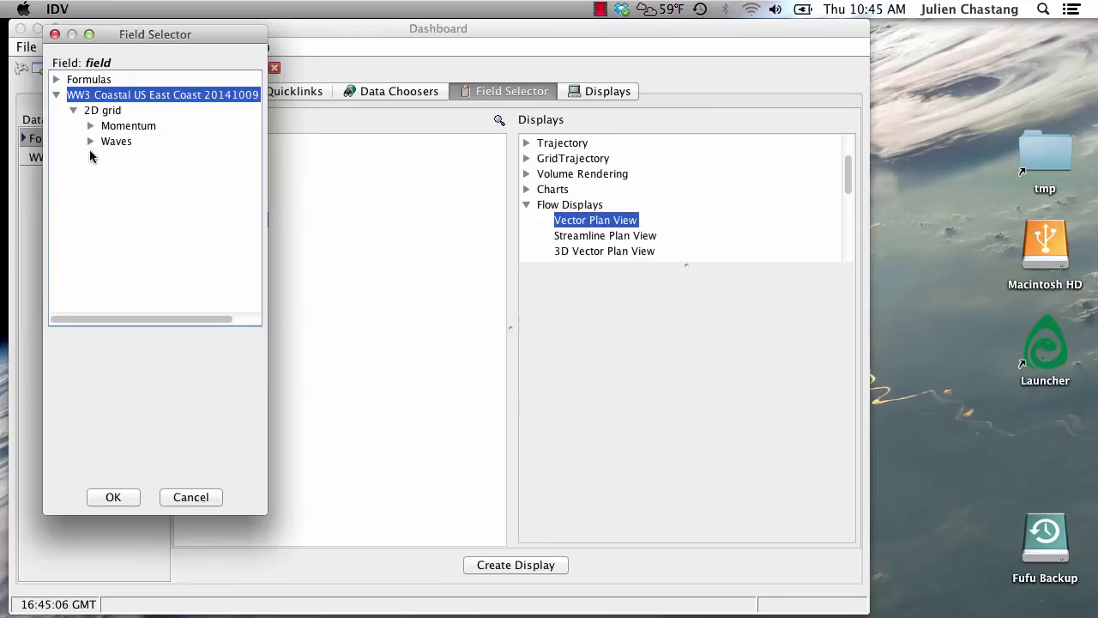
pyautogui.click(90, 141)
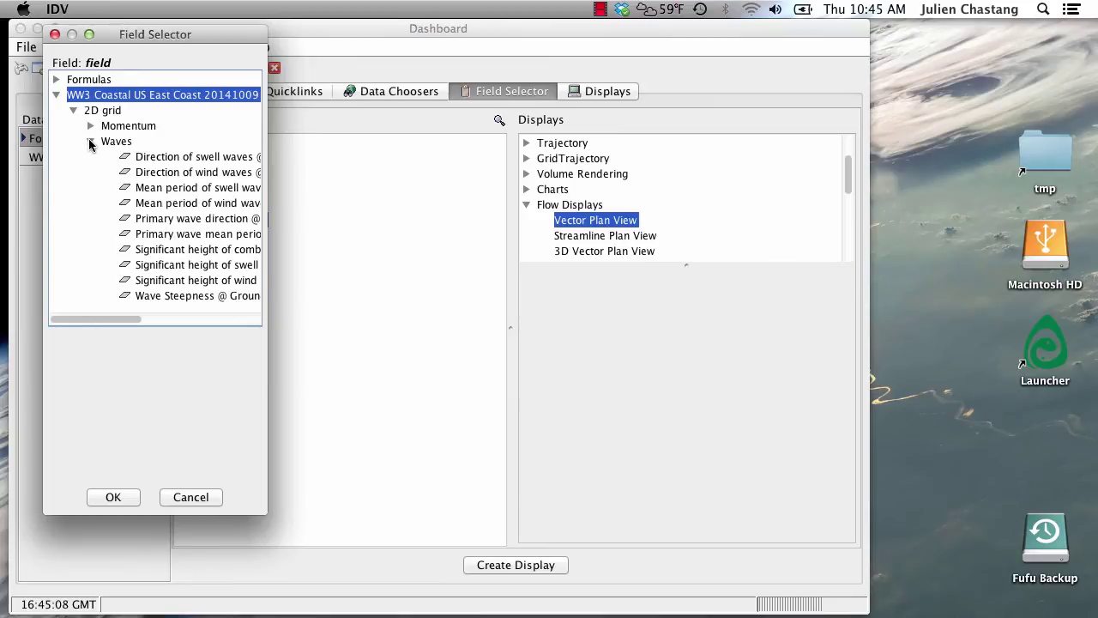
pyautogui.click(156, 160)
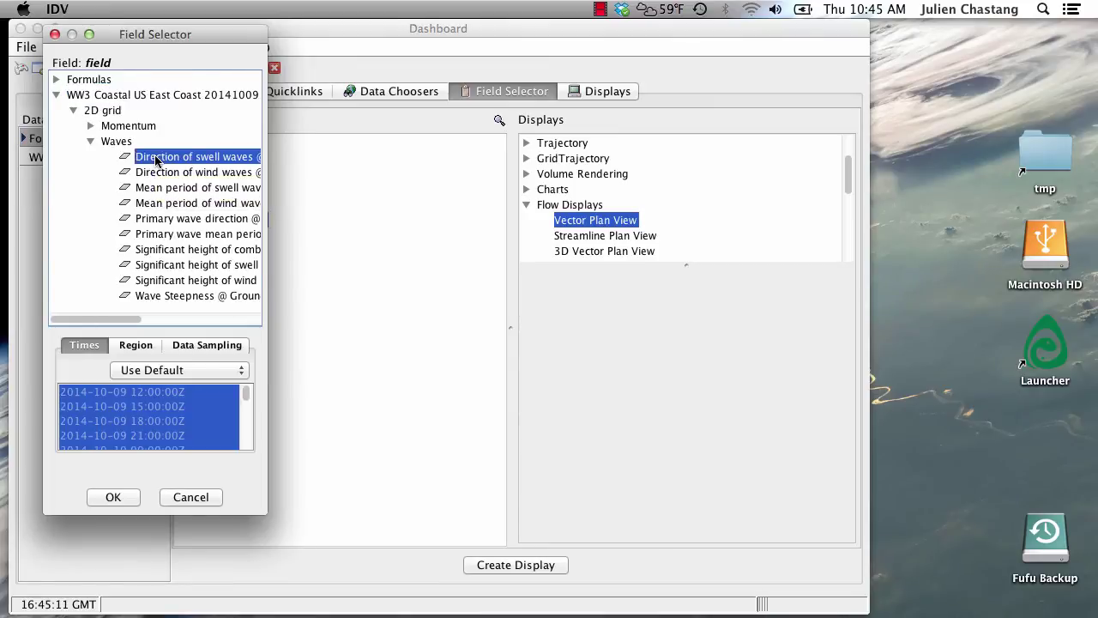
pyautogui.click(181, 373)
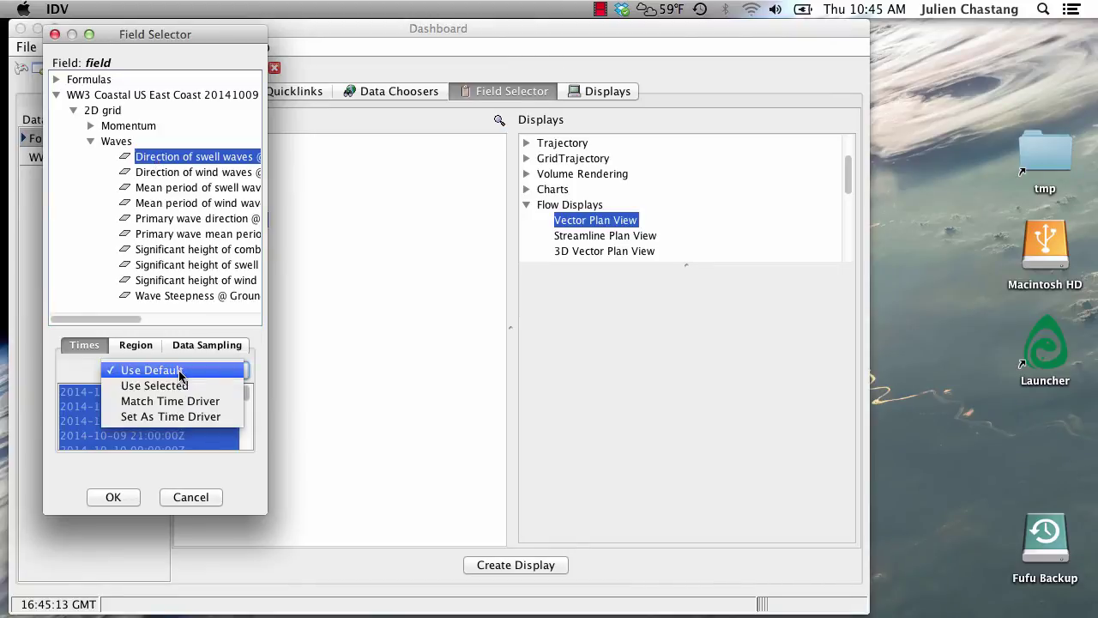
pyautogui.click(182, 385)
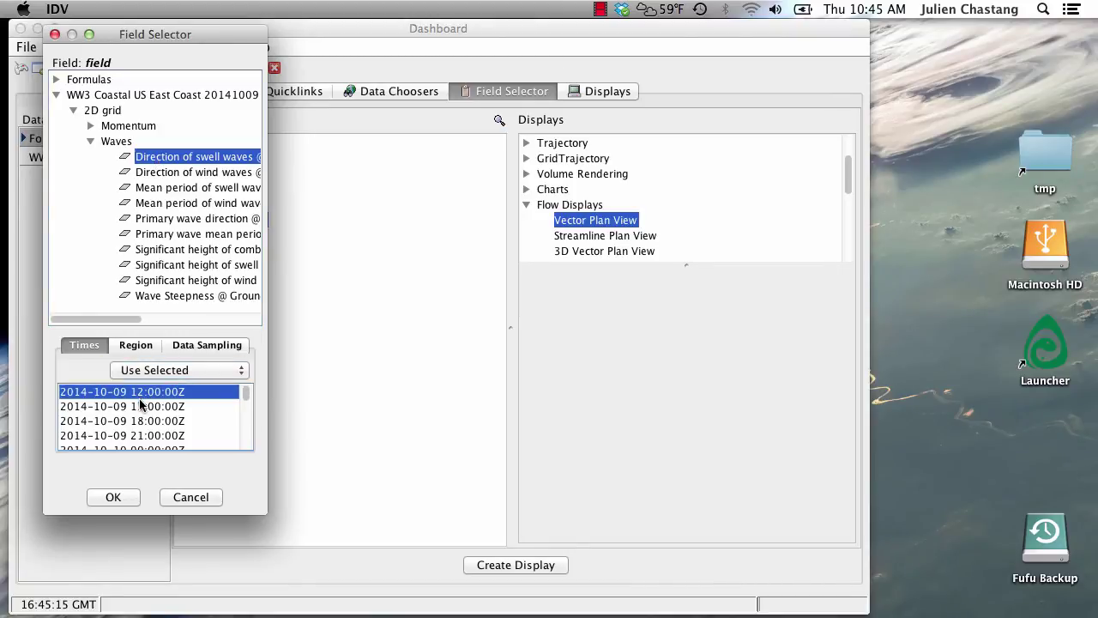
pyautogui.click(119, 496)
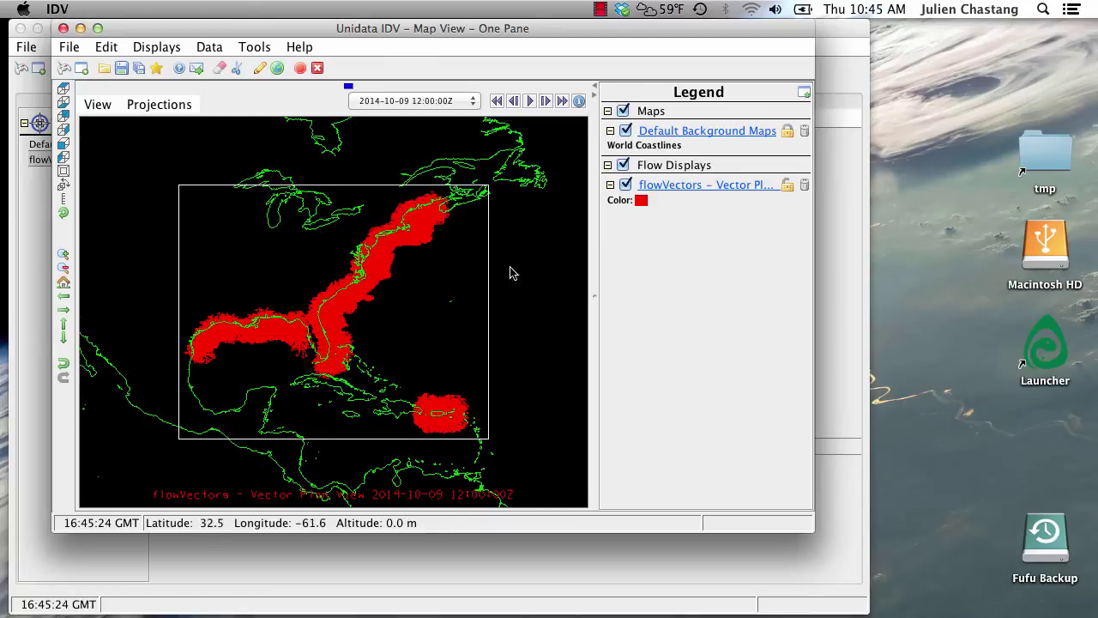
# Step: Set Skip XY to 50 in the flowVectors Vector Plan View controls
pyautogui.click(684, 186)
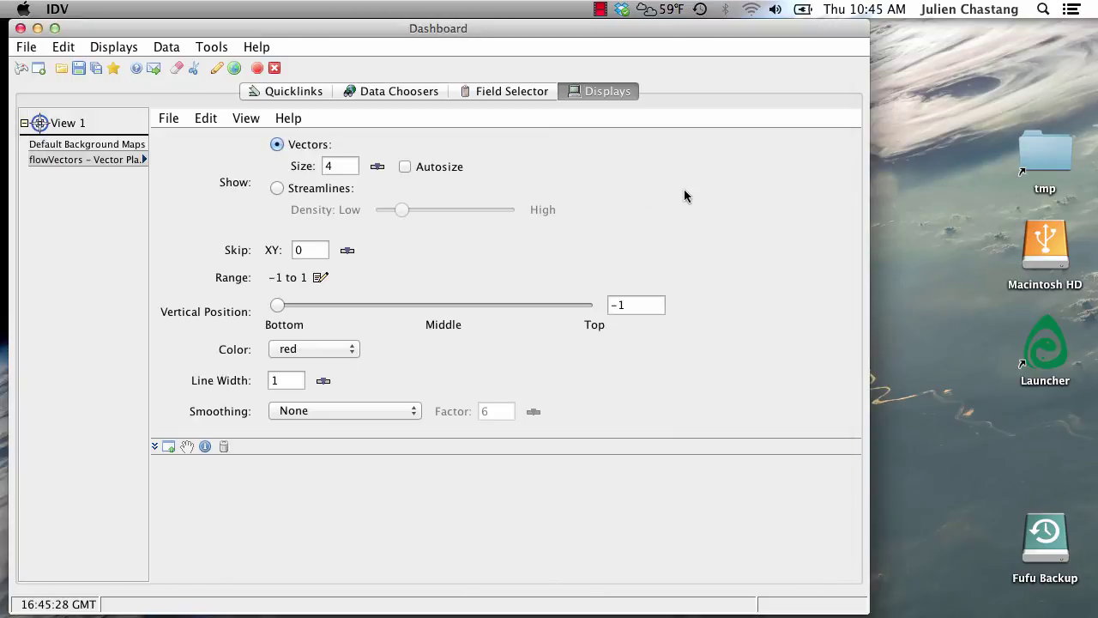
pyautogui.click(324, 248)
pyautogui.press('BackSpace')
pyautogui.write('5')
pyautogui.click(302, 251)
pyautogui.write('0')
pyautogui.press('Return')
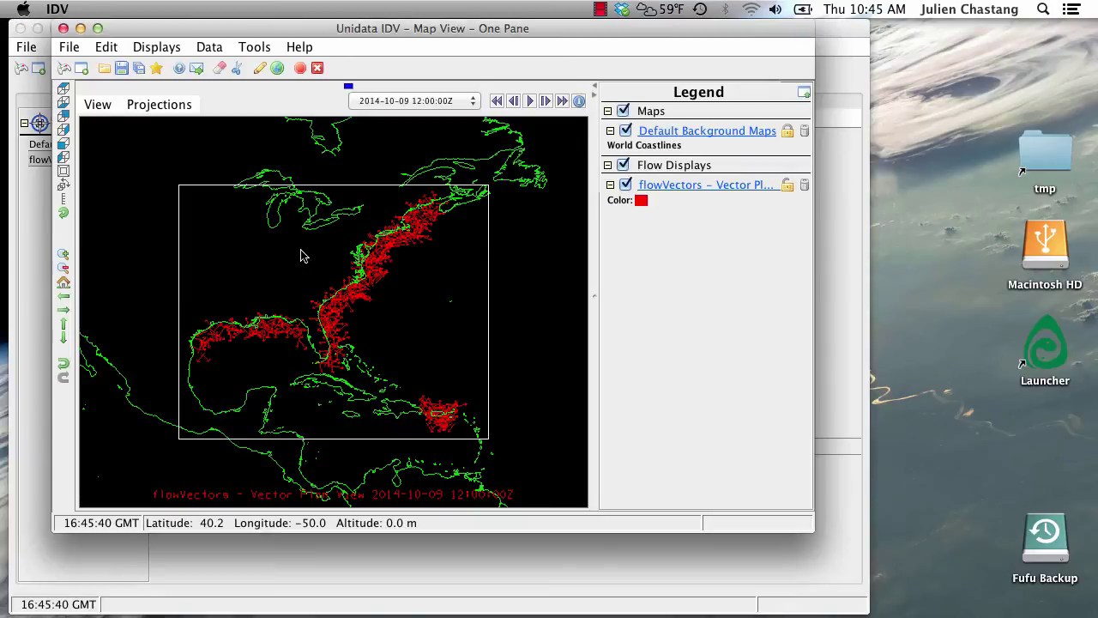